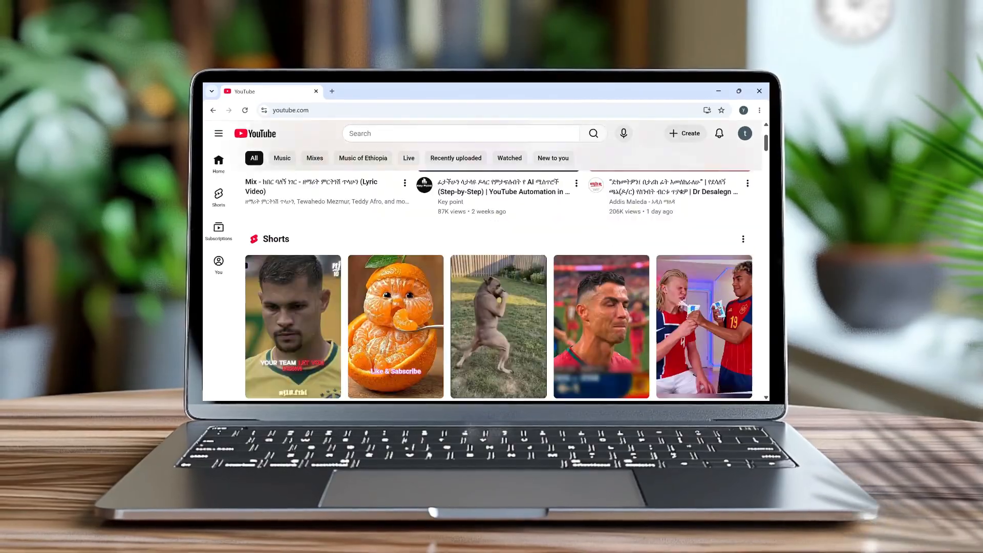
scroll(487, 282, "down", 15)
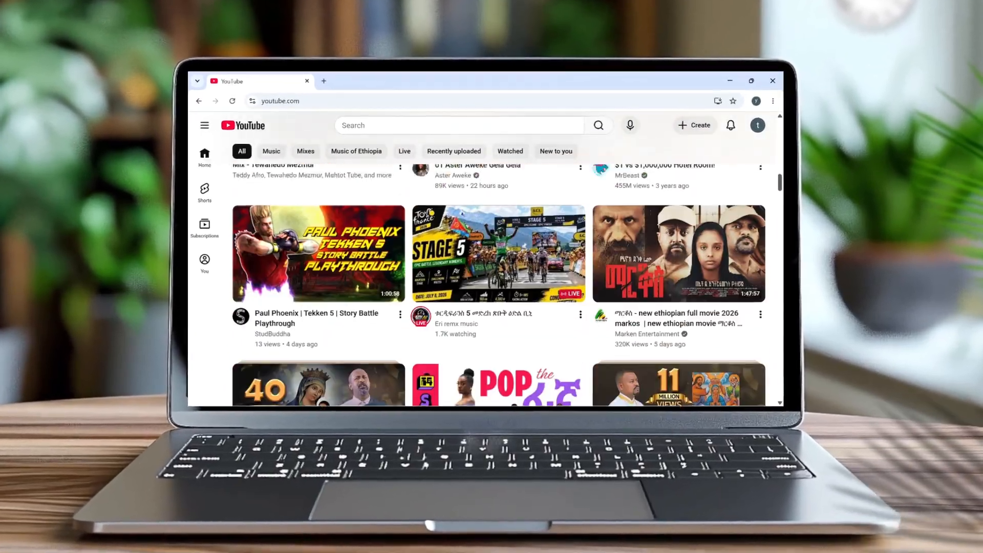
scroll(486, 282, "down", 15)
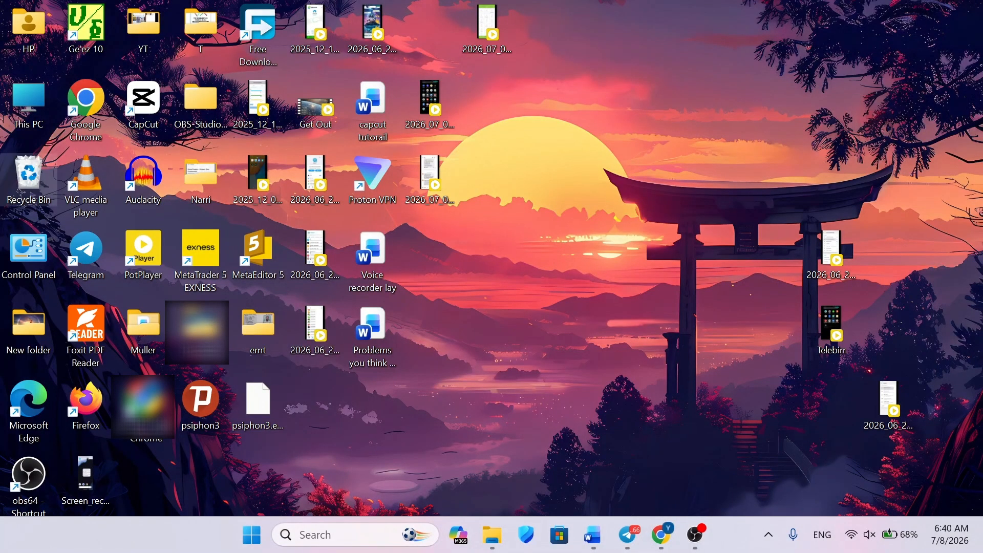
Launch Google Chrome from the desktop and open the YouTube home page.
double_click(85, 107)
left_click(421, 287)
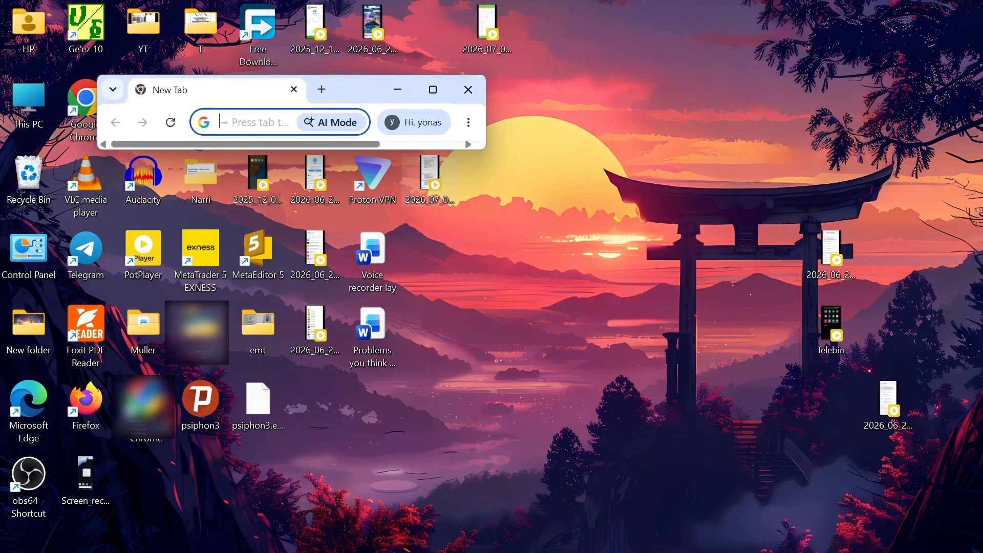
left_click(492, 363)
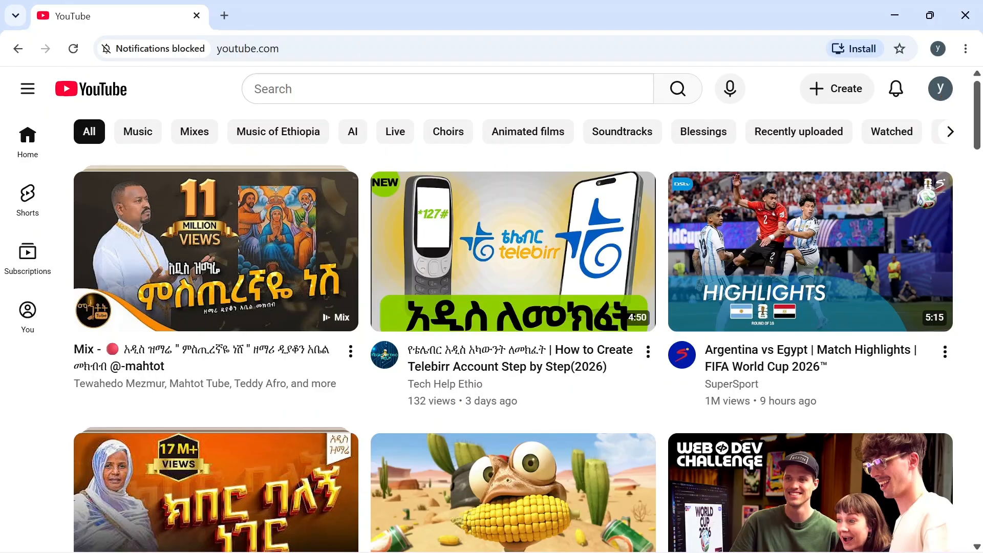
Create a YouTube channel for the signed-in account with the name "techhelper", keeping the suggested handle.
left_click(941, 89)
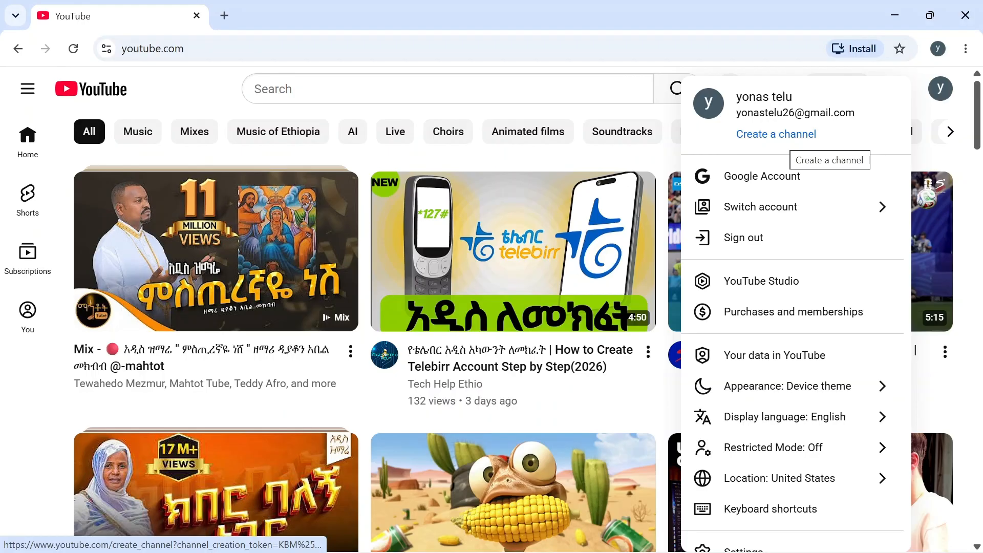
left_click(776, 134)
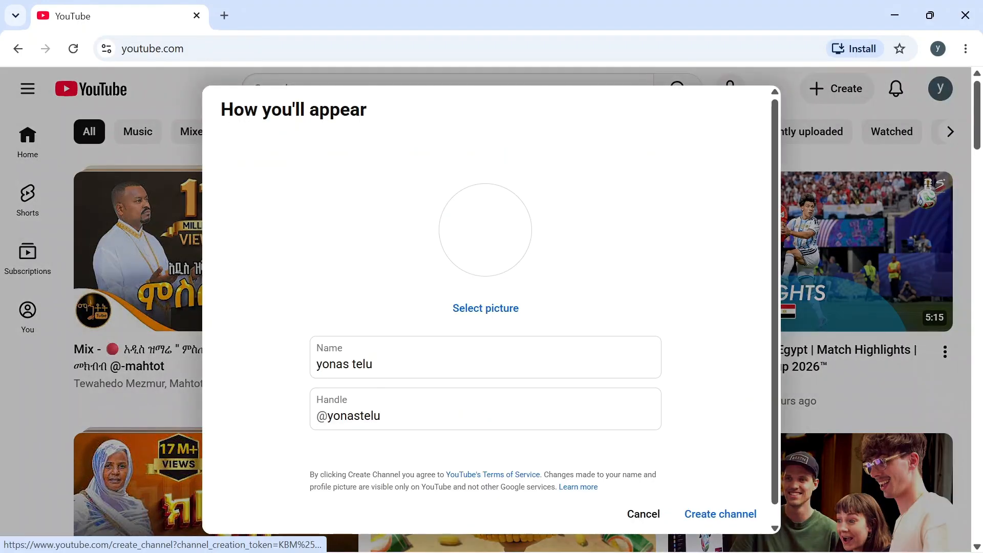
left_click_drag(374, 364, 316, 364)
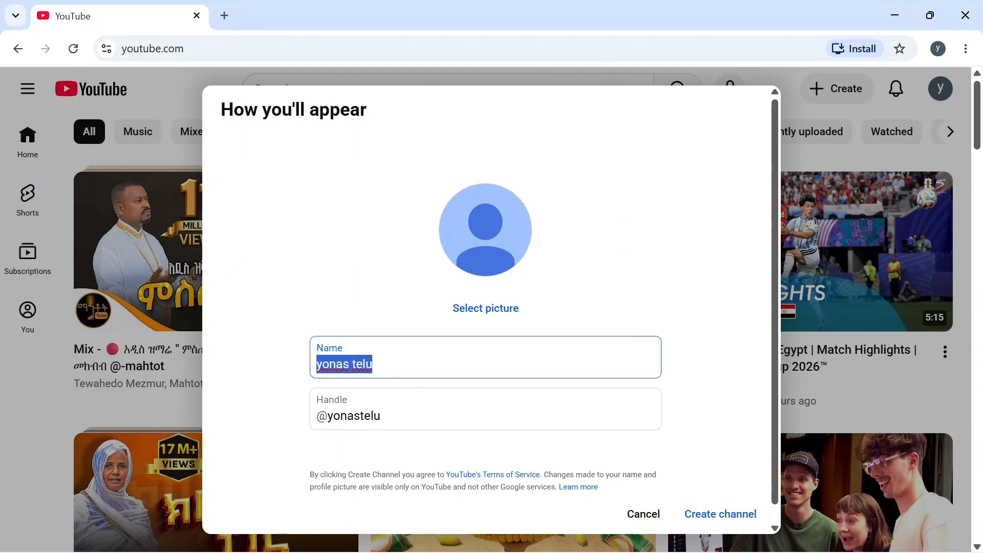
type("techhelper")
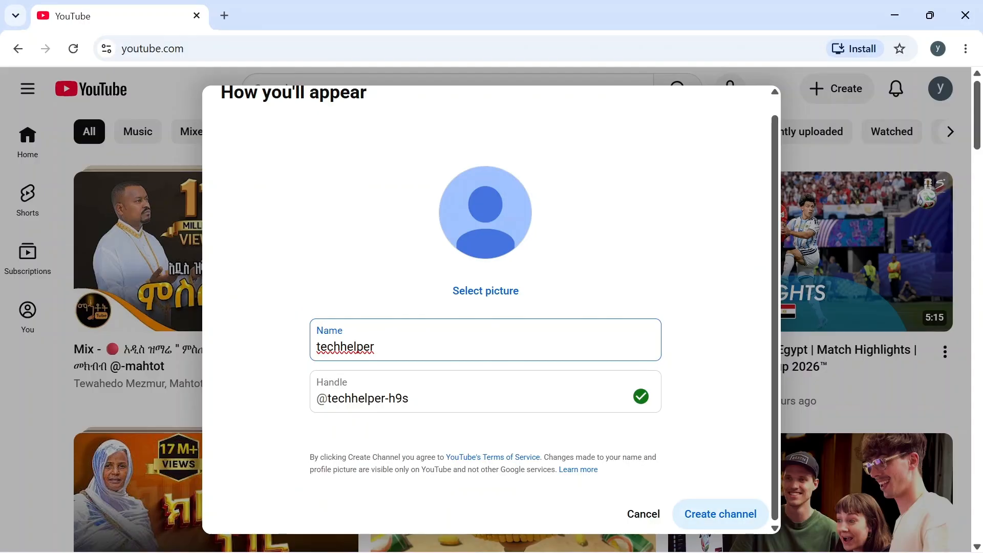
left_click(721, 514)
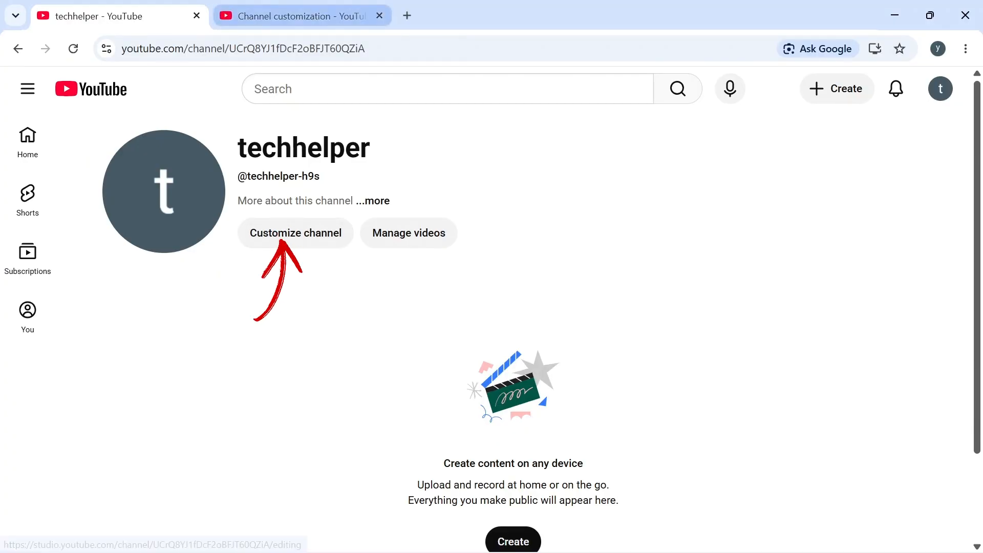
Go to the new channel's customization page in YouTube Studio and dismiss the welcome message and the Ask Studio tip.
left_click(302, 16)
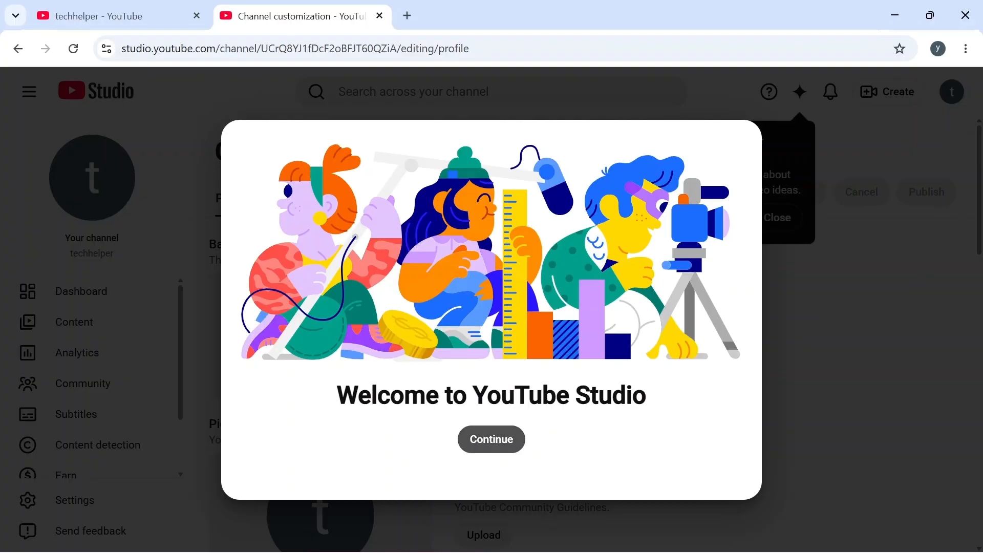
left_click(492, 440)
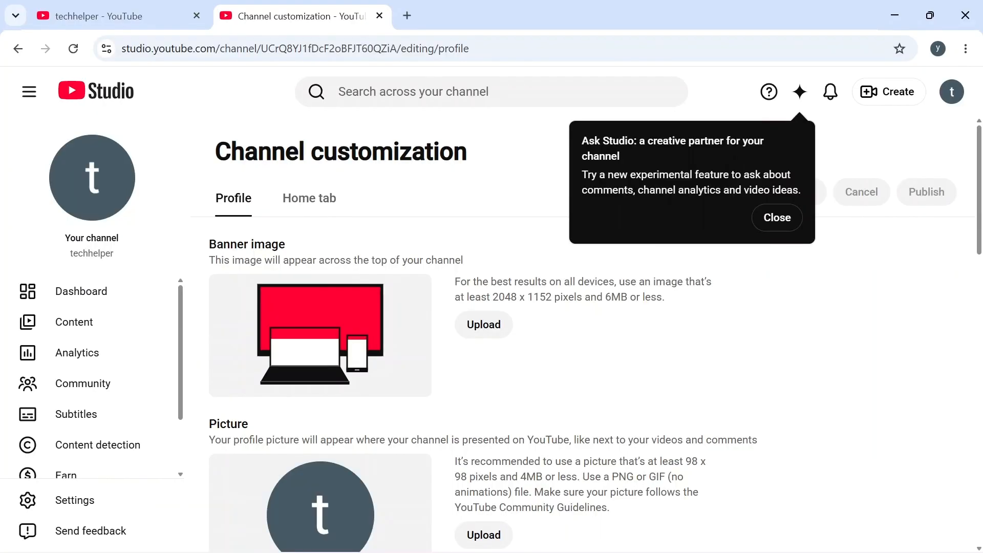
left_click(777, 218)
scroll(543, 333, "down", 5)
scroll(543, 333, "up", 5)
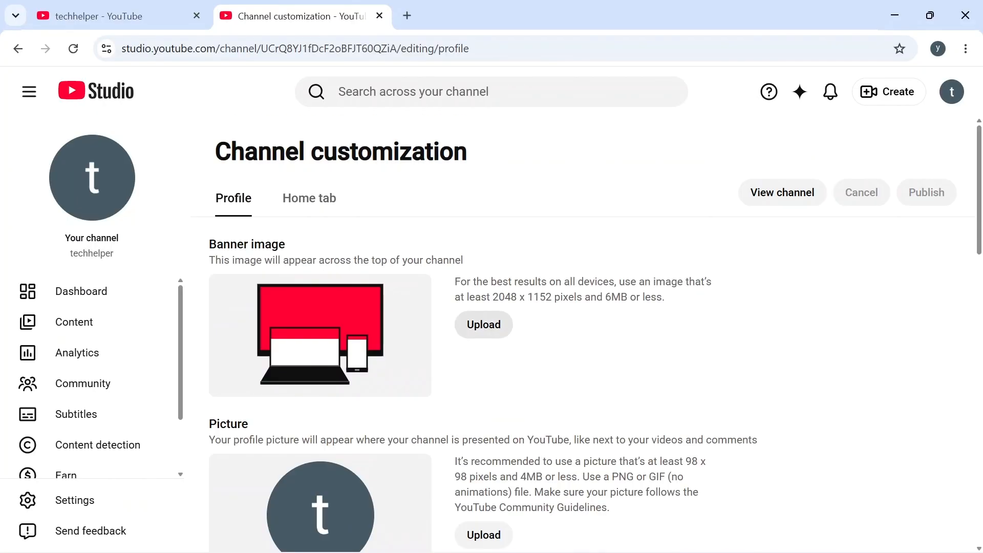
Examine the banner image, profile picture and channel name on the Tech Help Ethio channel page as an example.
left_click(117, 16)
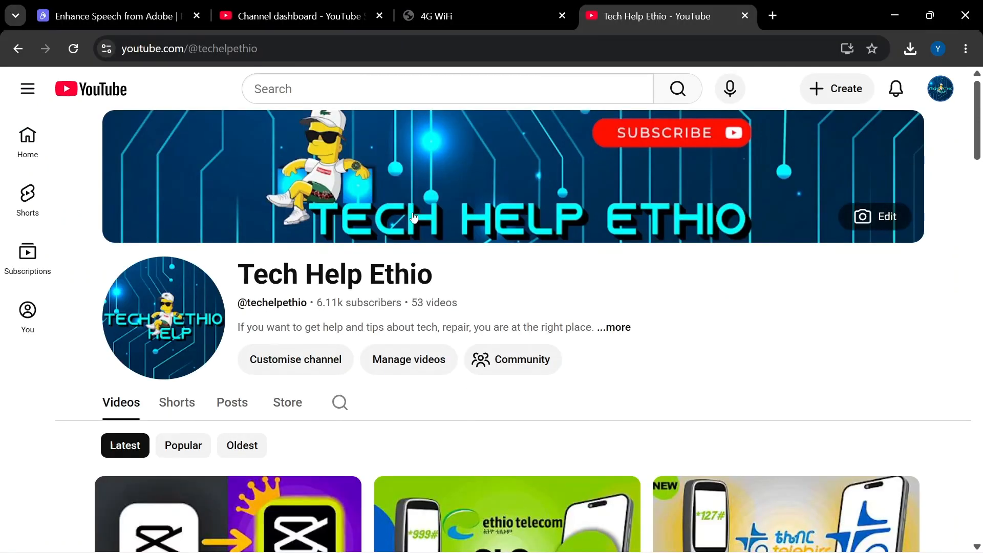
left_click_drag(850, 267, 454, 202)
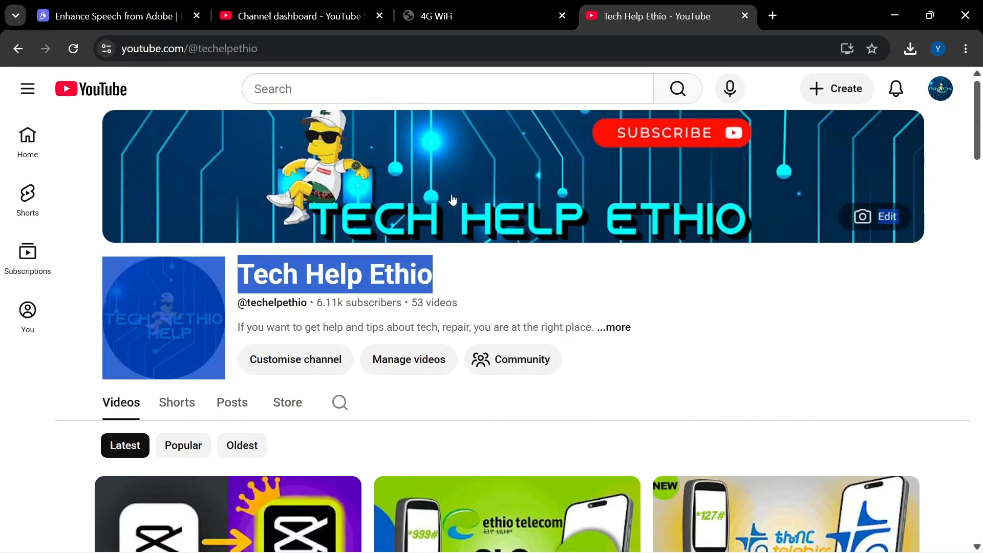
left_click(694, 265)
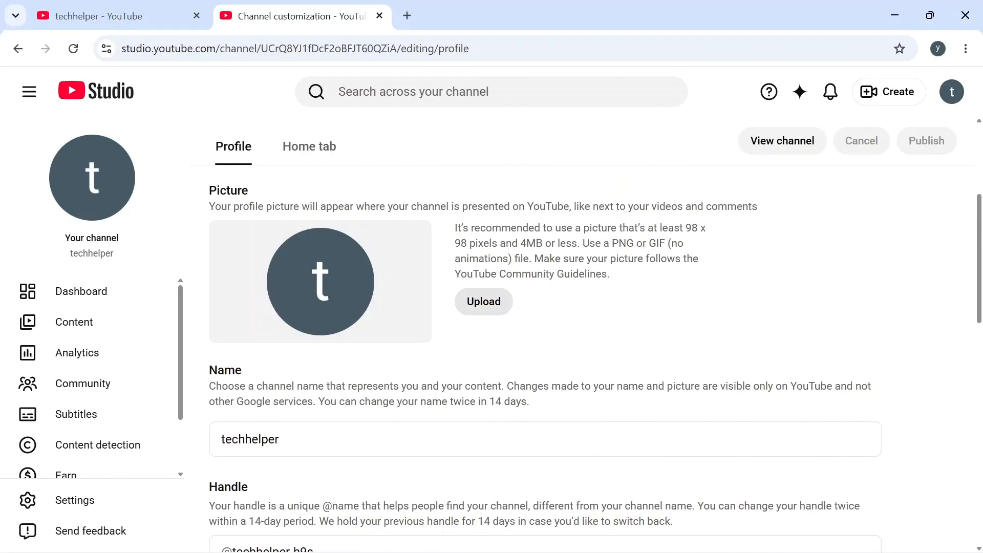
Enter "helping you with tech questions" as the channel description in the profile customization.
scroll(543, 359, "down", 3)
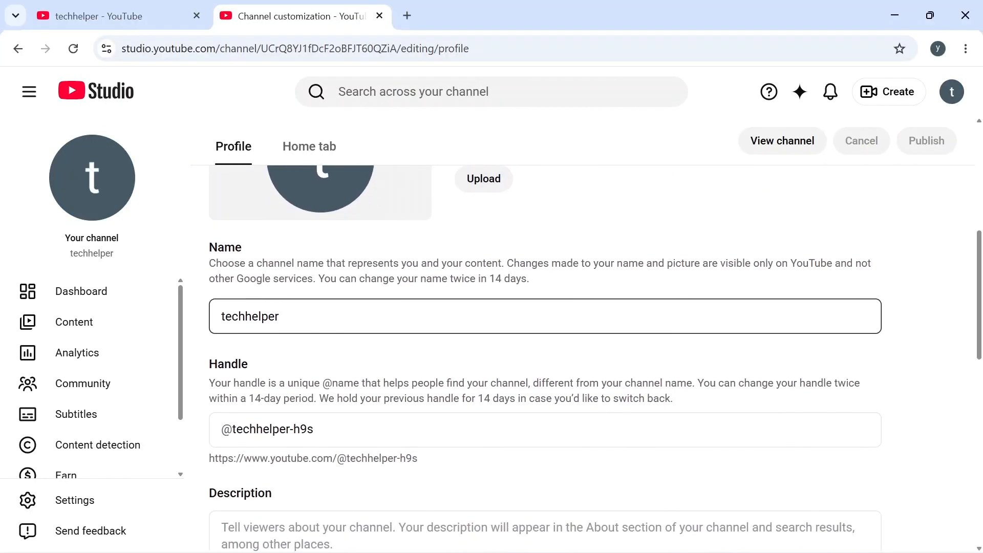
scroll(543, 358, "down", 4)
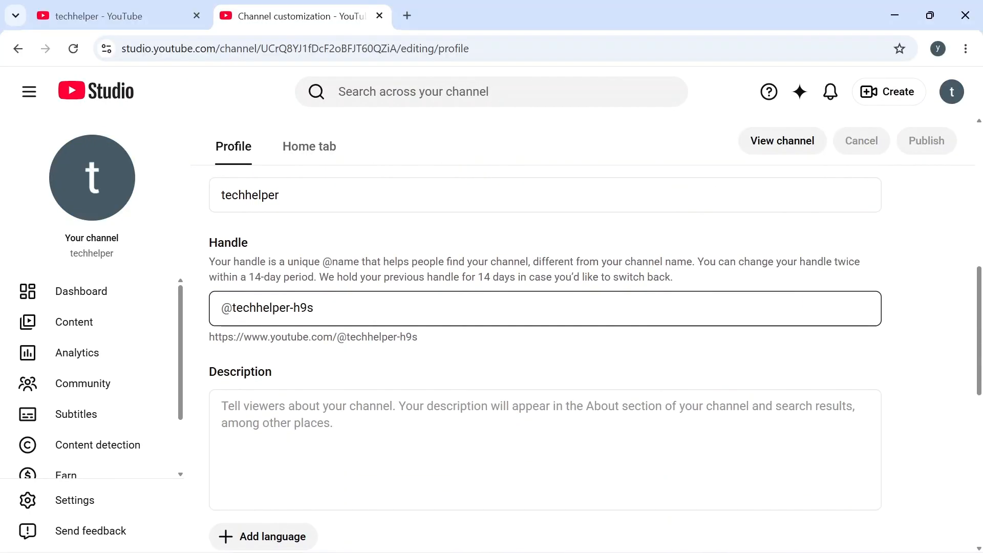
left_click(545, 359)
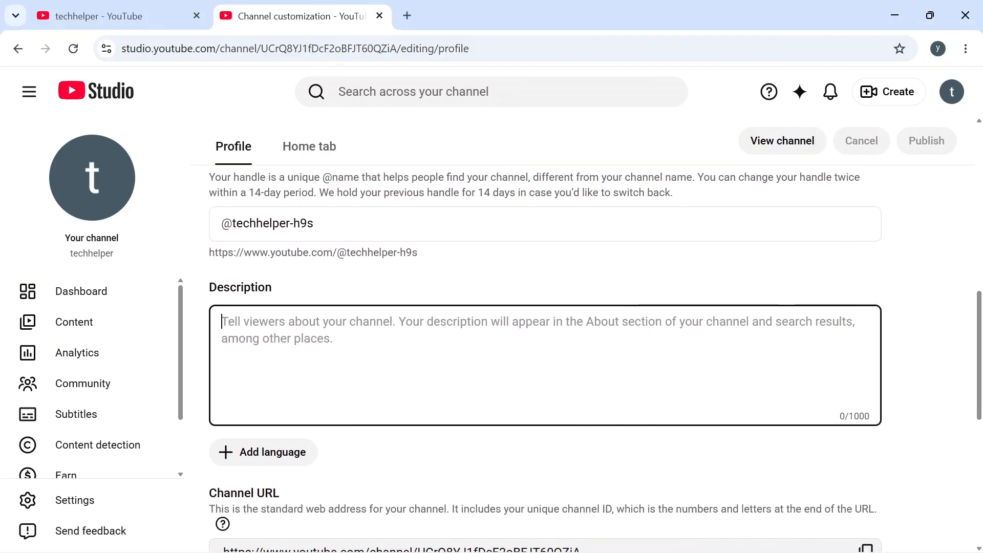
type("helpi")
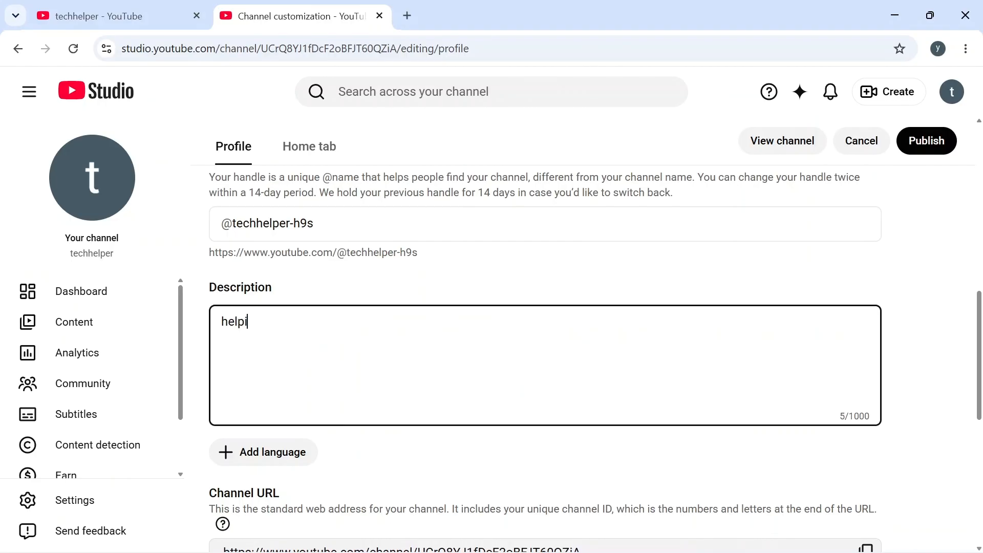
type("ng you with tech questions")
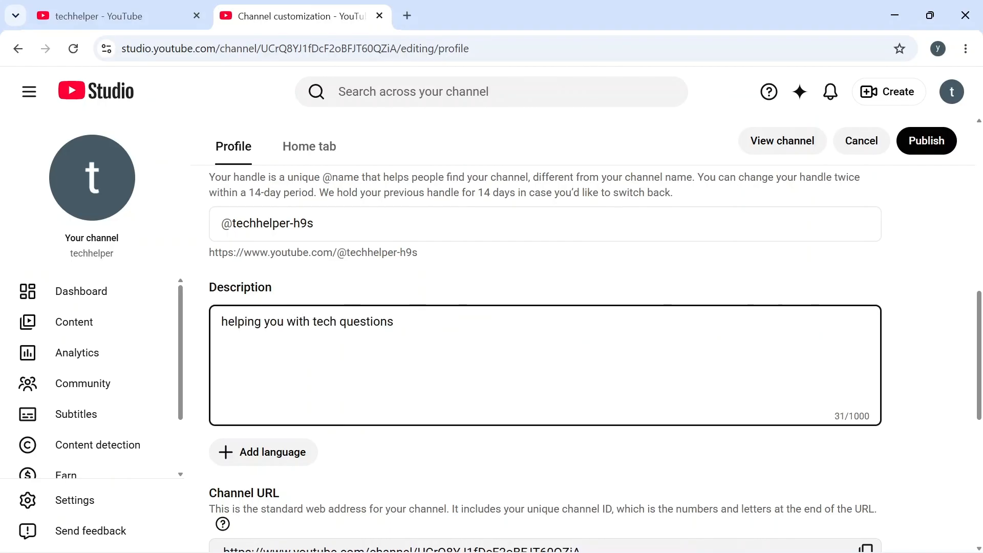
Examine the channel URL, links, contact info and video watermark sections, including the watermark options on the Tech Help Ethio channel.
scroll(545, 358, "down", 4)
scroll(595, 355, "down", 1)
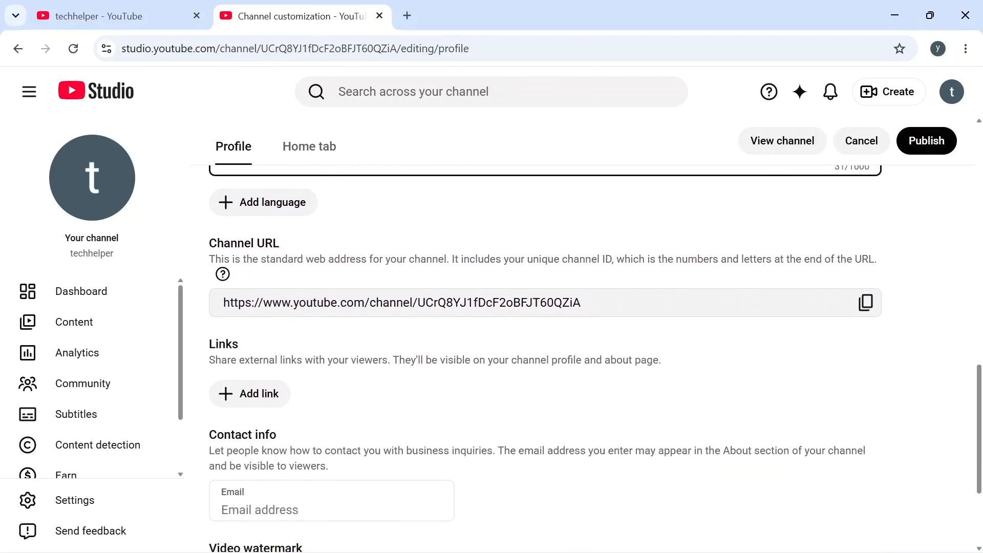
scroll(596, 359, "down", 1)
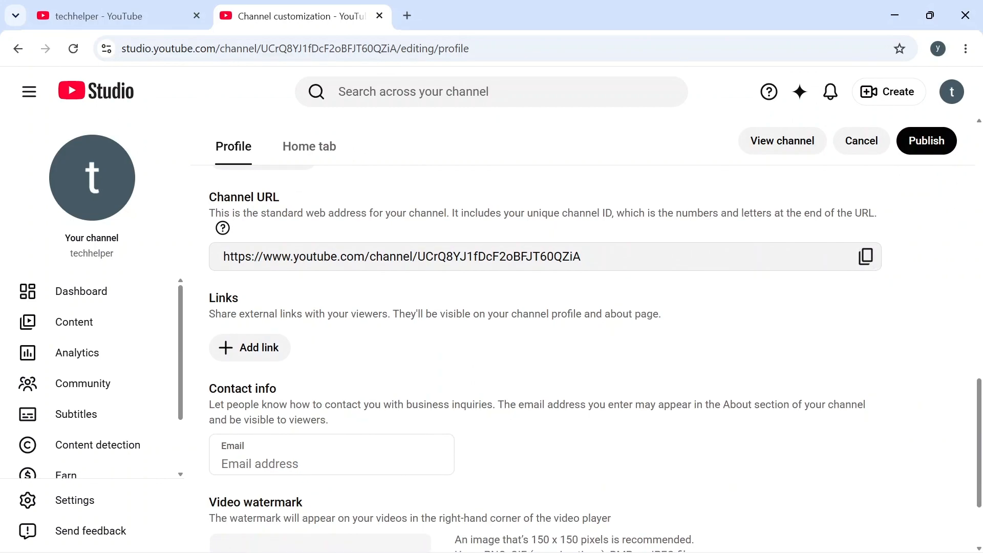
scroll(595, 358, "down", 1)
scroll(595, 358, "down", 1)
scroll(595, 358, "up", 3)
scroll(596, 359, "down", 2)
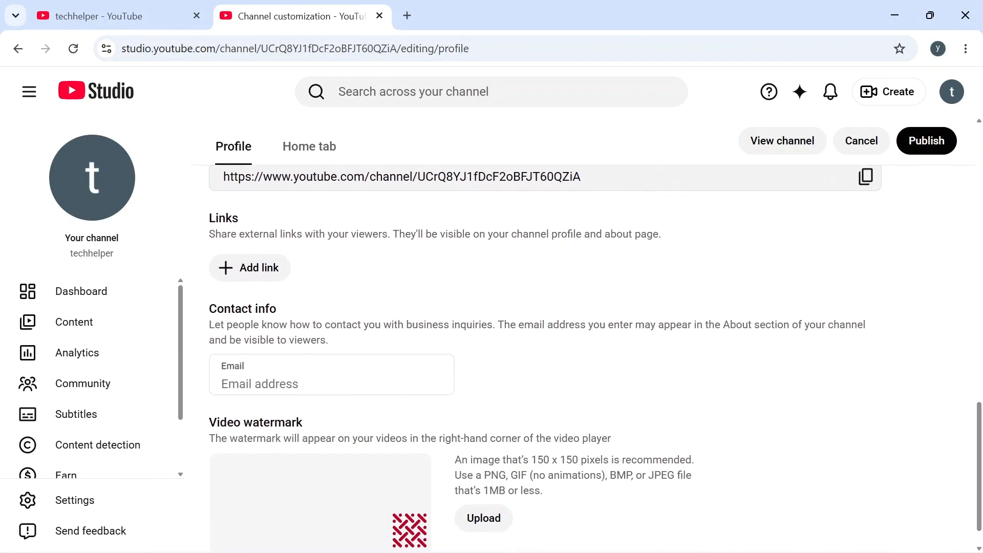
scroll(331, 354, "down", 1)
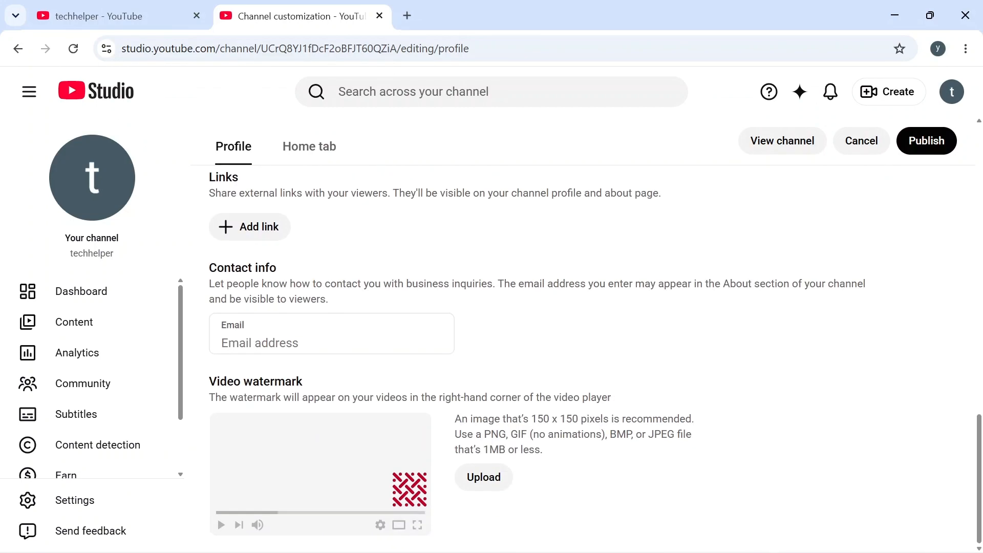
left_click(332, 338)
left_click(595, 349)
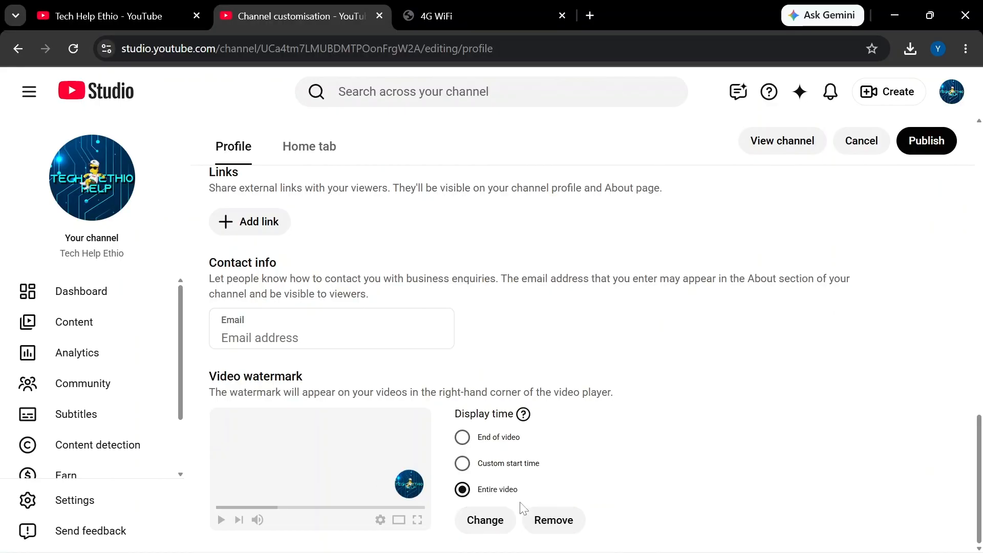
left_click(501, 534)
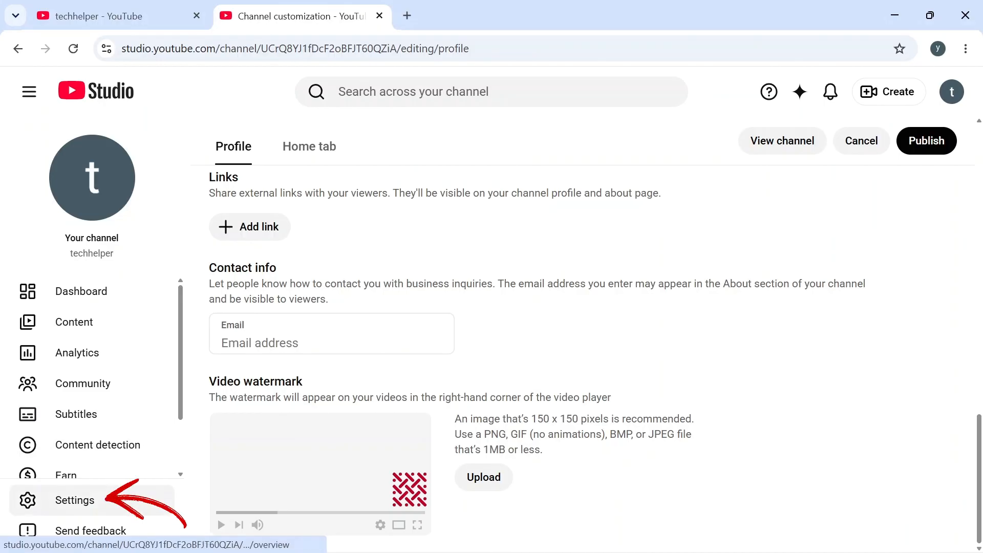
Open the country of residence choices in the channel's basic info settings.
left_click(75, 500)
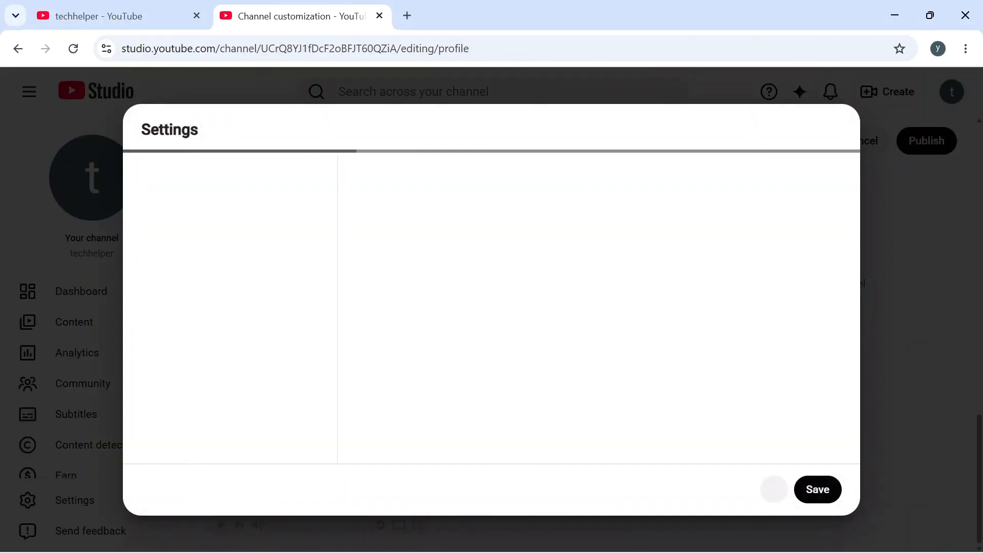
left_click(175, 216)
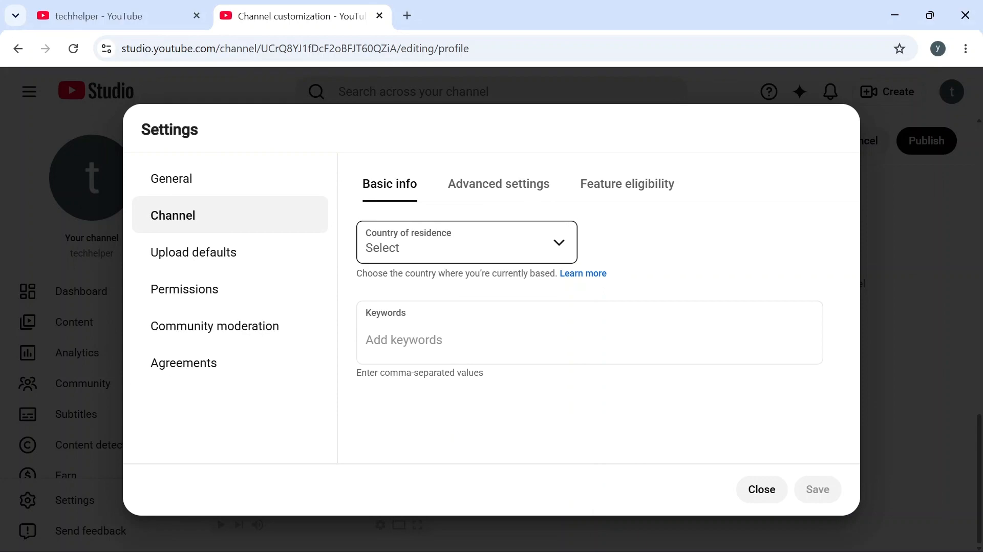
left_click(507, 242)
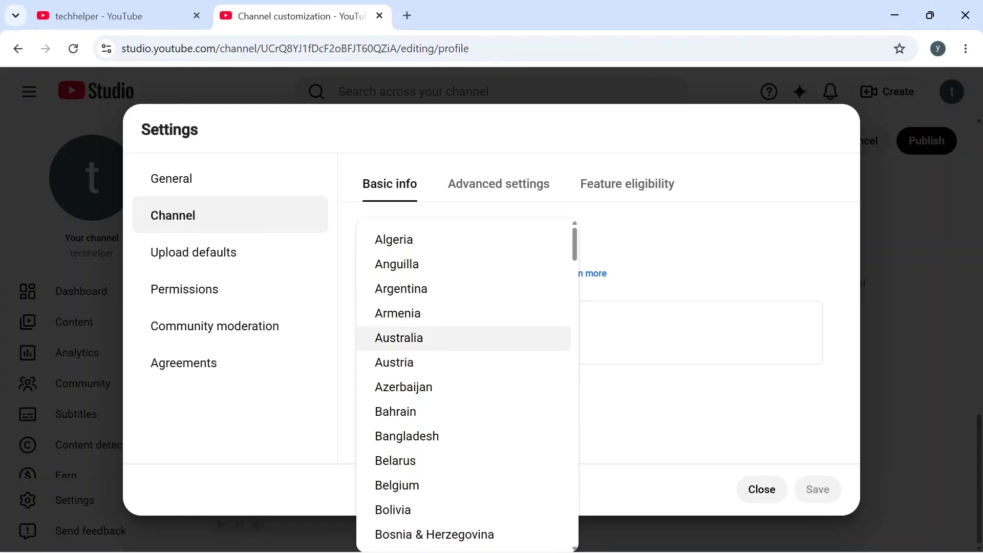
Set the channel's country of residence to United States.
scroll(468, 385, "down", 9)
scroll(464, 333, "down", 3)
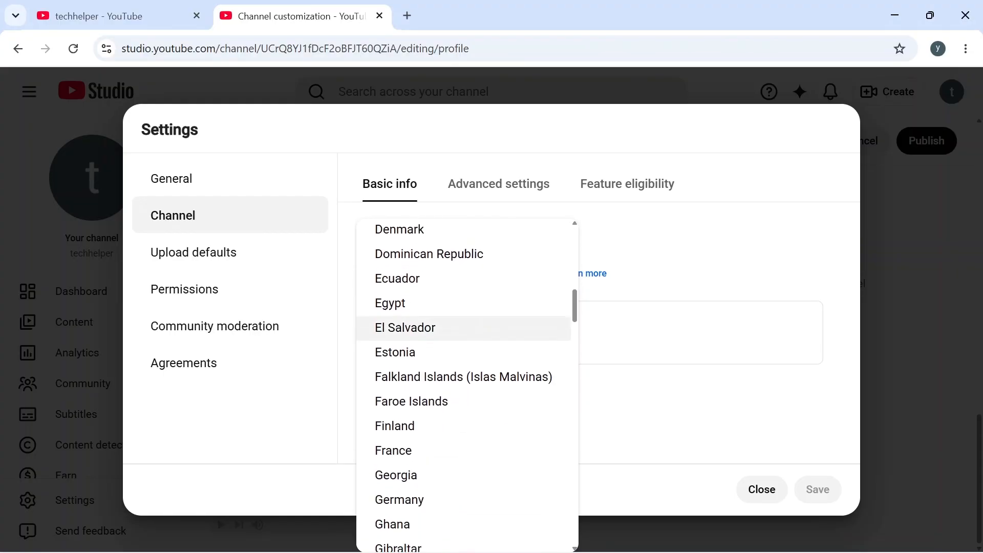
scroll(464, 333, "down", 1)
scroll(464, 333, "up", 2)
scroll(465, 384, "up", 3)
scroll(464, 384, "down", 1)
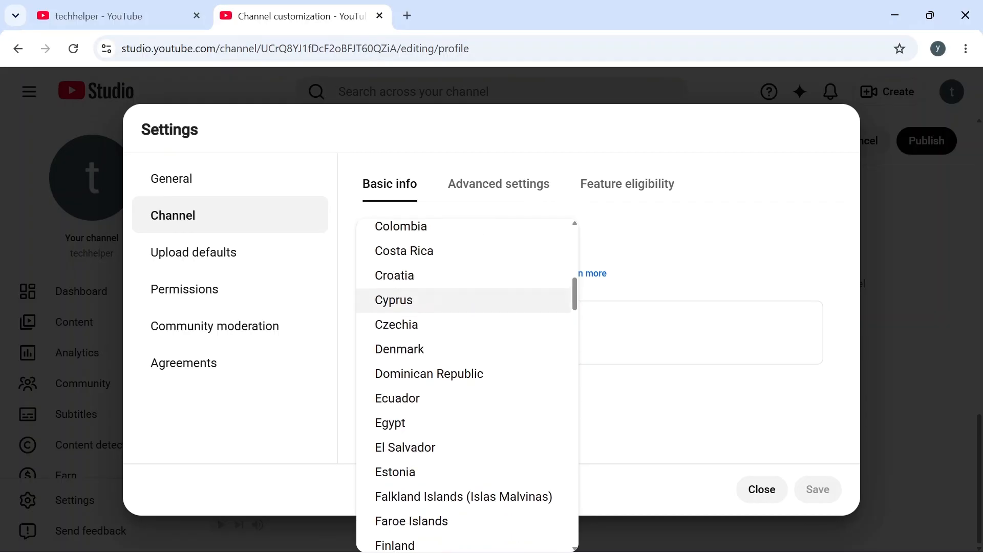
scroll(464, 333, "down", 9)
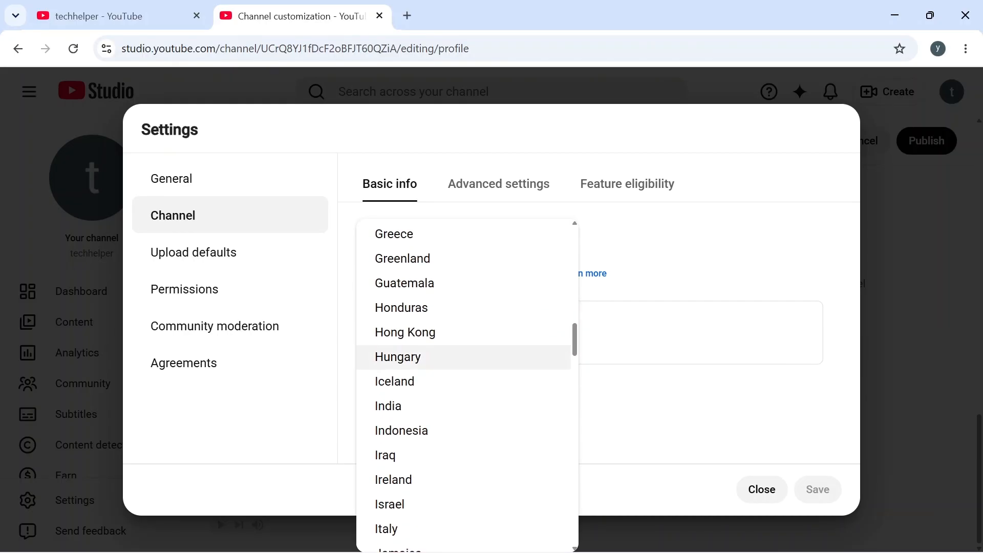
scroll(464, 342, "down", 3)
scroll(464, 359, "up", 20)
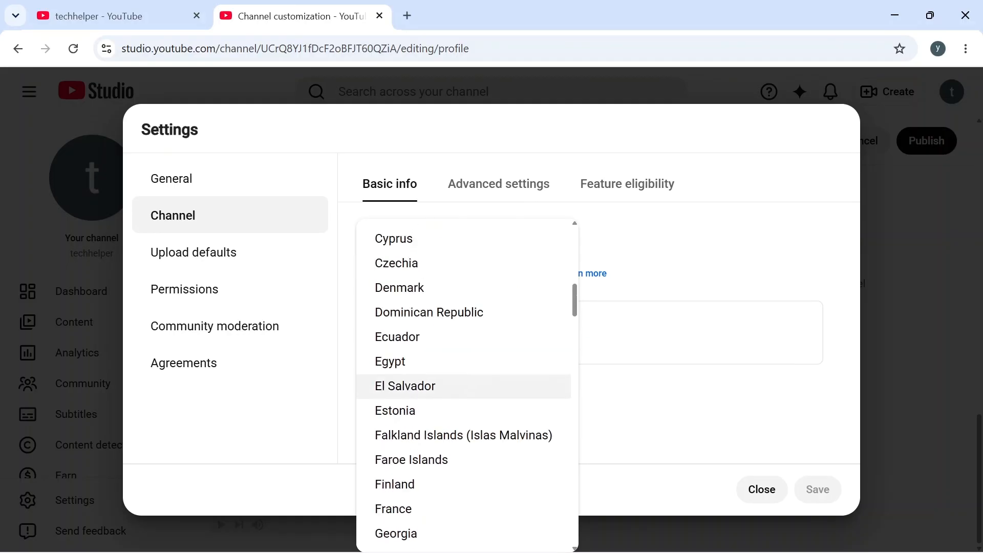
scroll(464, 340, "down", 20)
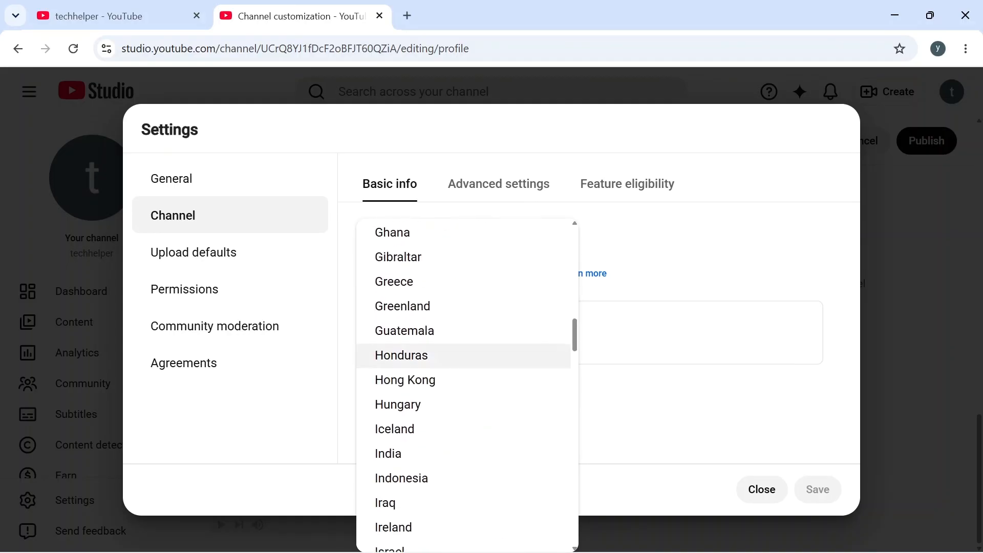
scroll(464, 358, "down", 20)
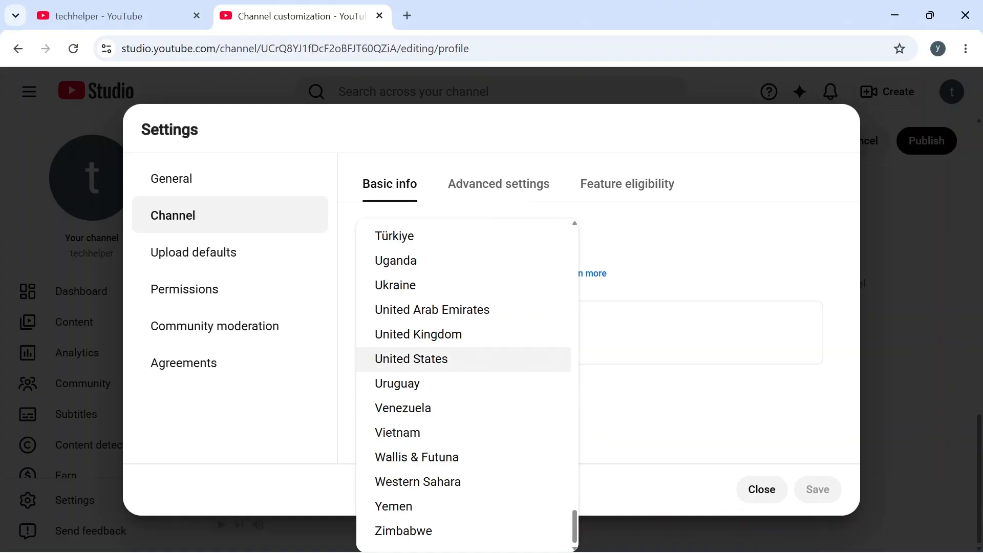
left_click(410, 359)
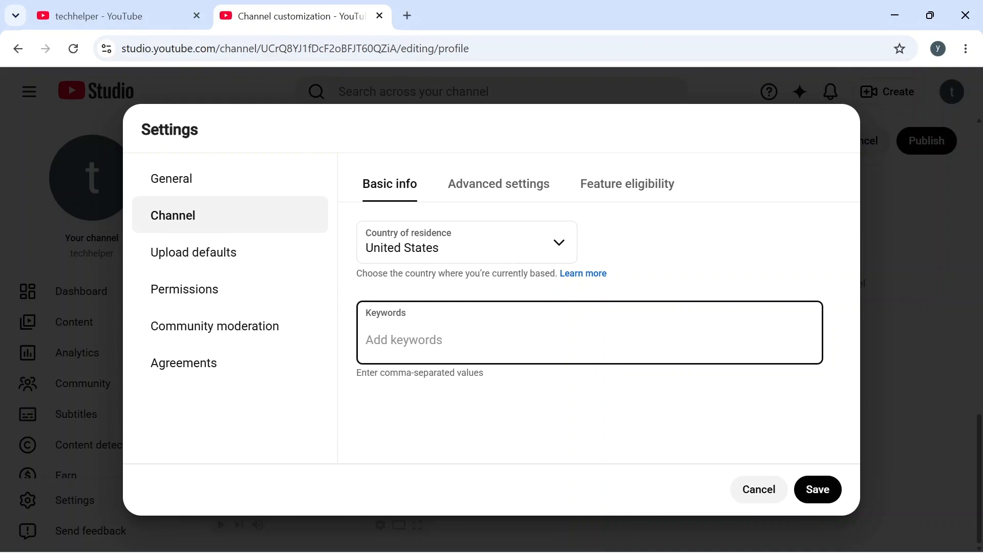
Add the channel keywords tech, phone and android, and save the basic info settings.
type("tech,phone,android,")
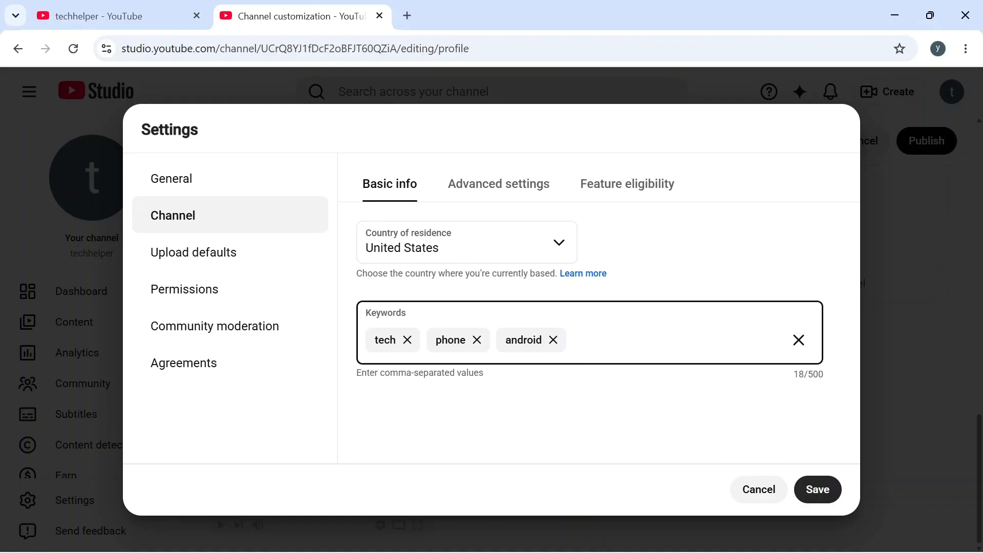
left_click(818, 490)
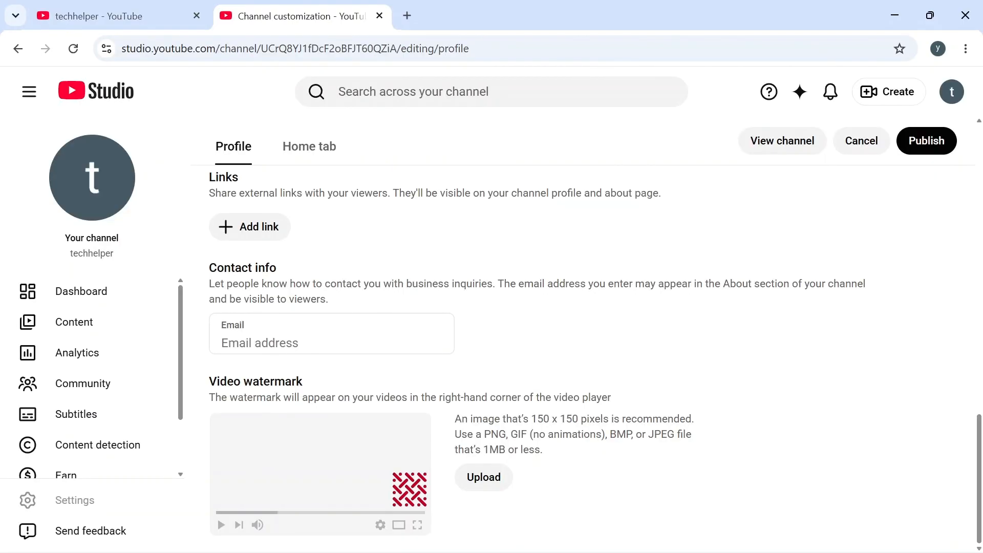
Set the audience option in the channel's advanced settings to "I want to review this setting for every video.".
left_click(71, 500)
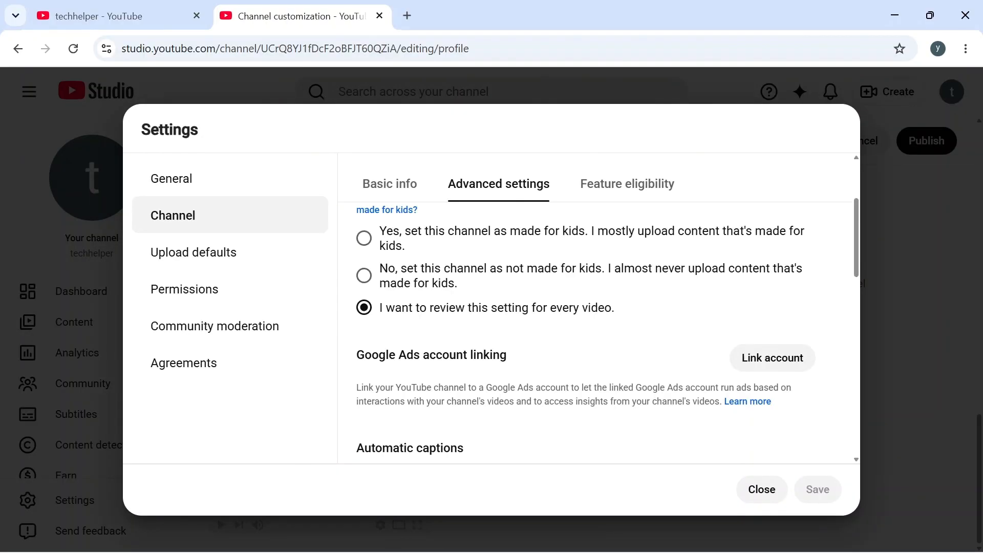
scroll(600, 309, "up", 2)
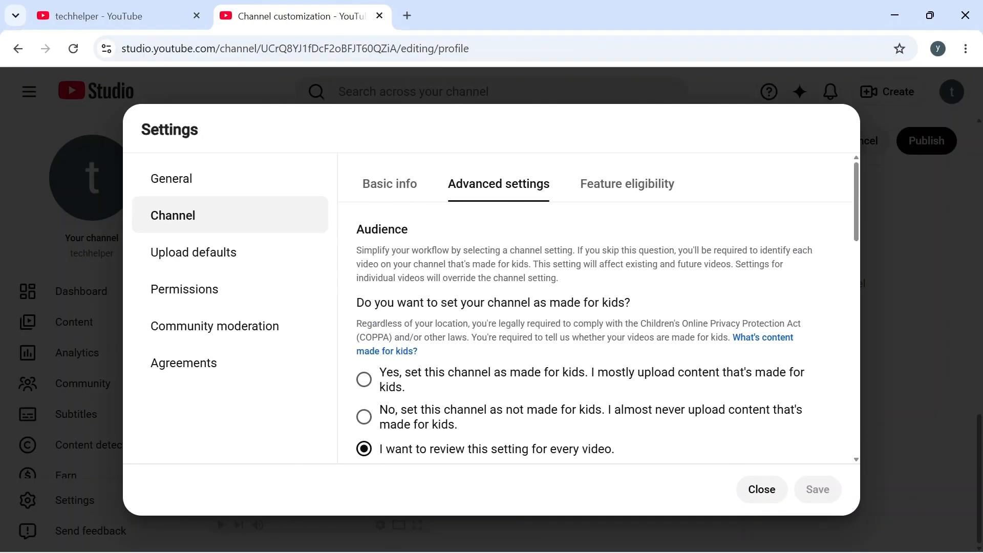
scroll(596, 333, "down", 1)
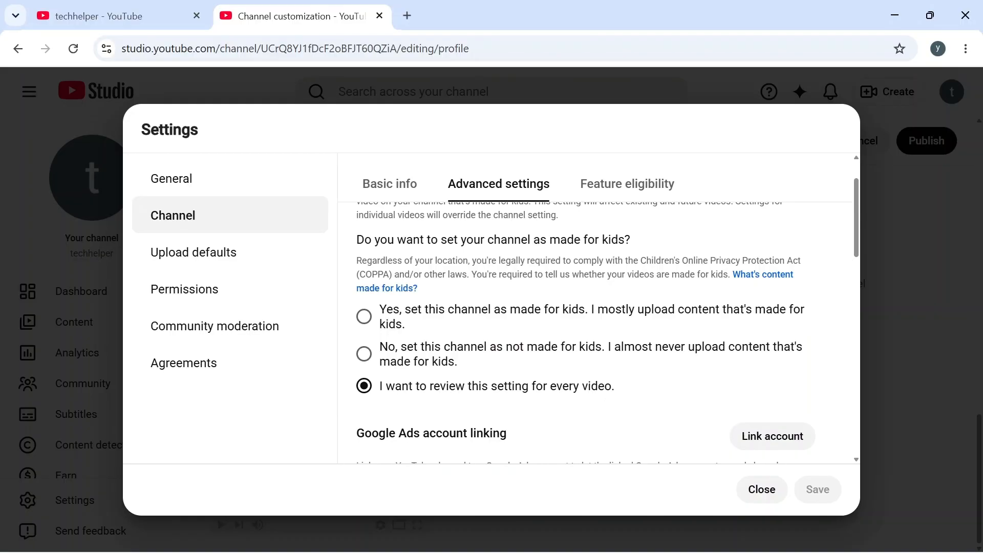
left_click(365, 354)
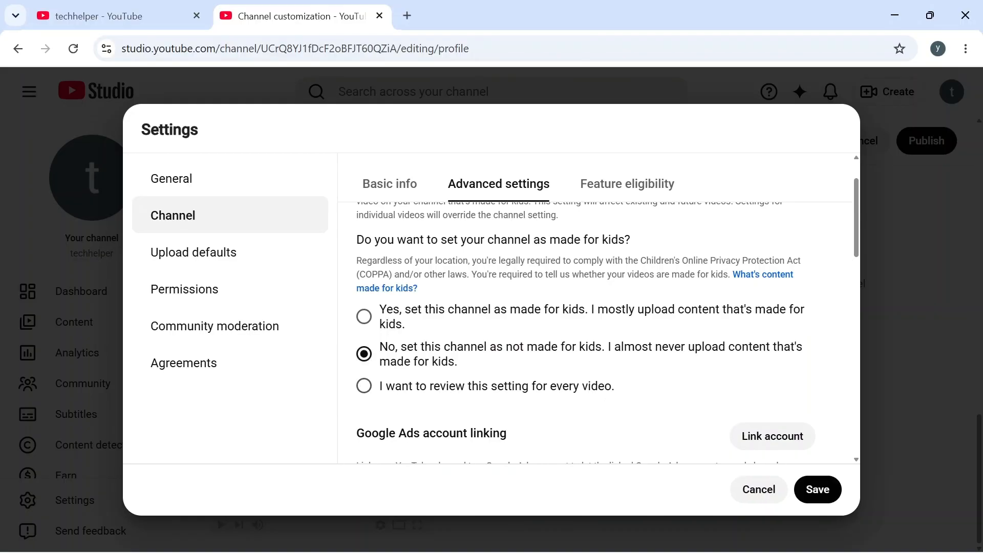
left_click(364, 386)
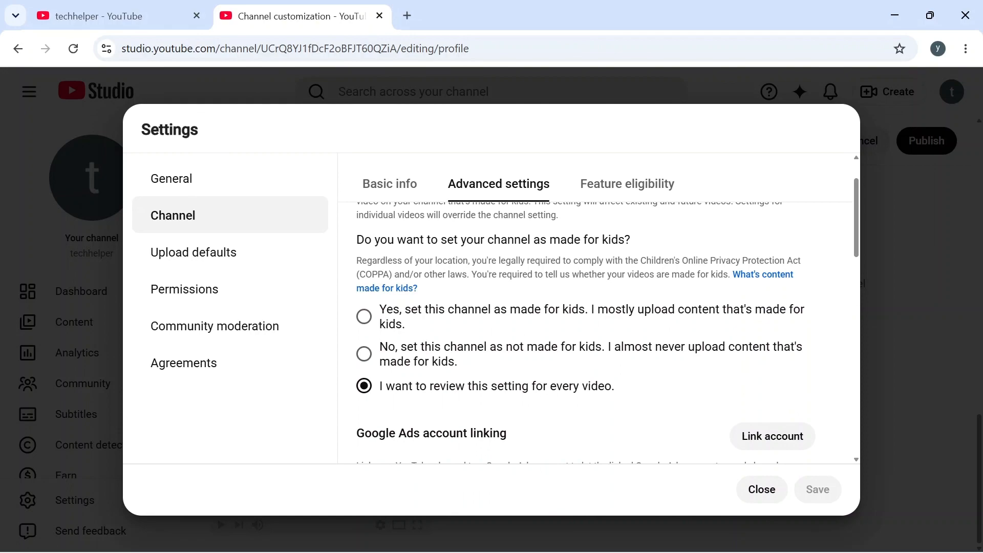
Enable automatic dubbing in the advanced channel settings and save the settings.
scroll(585, 333, "down", 5)
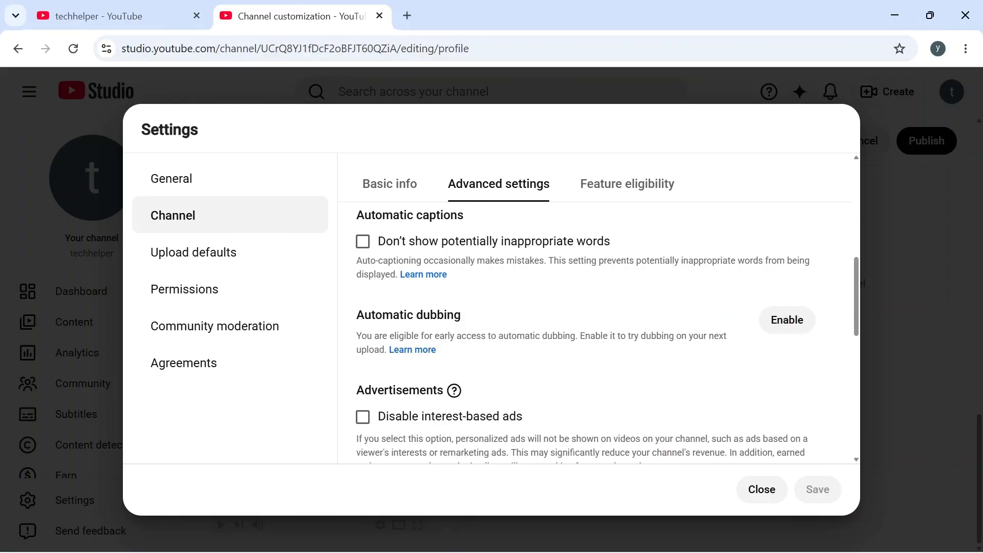
left_click(787, 320)
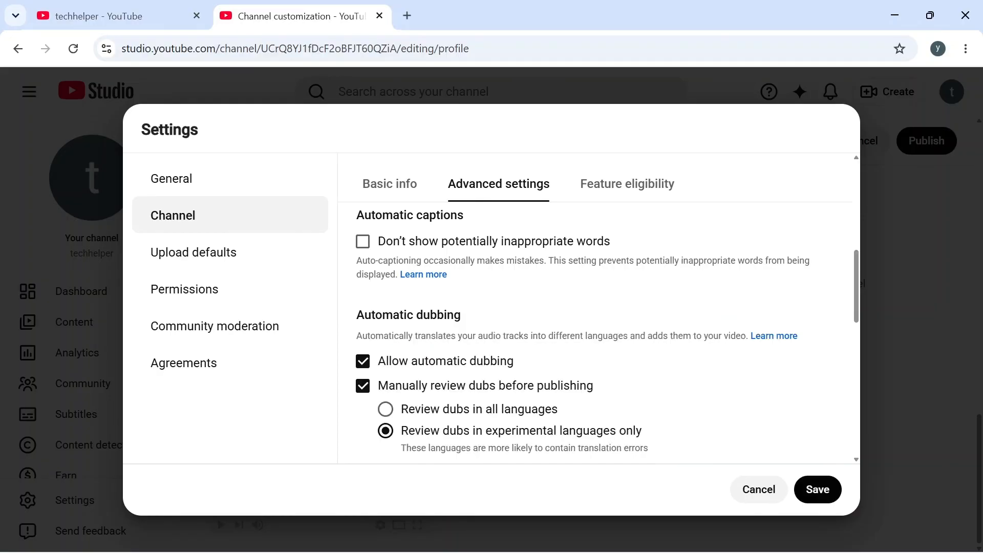
scroll(599, 333, "down", 2)
scroll(599, 333, "up", 6)
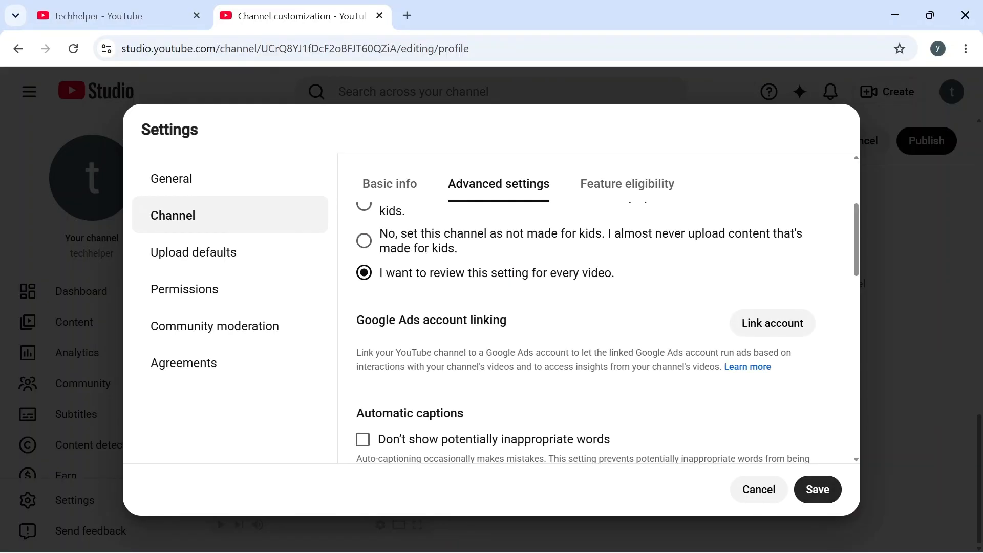
left_click(818, 489)
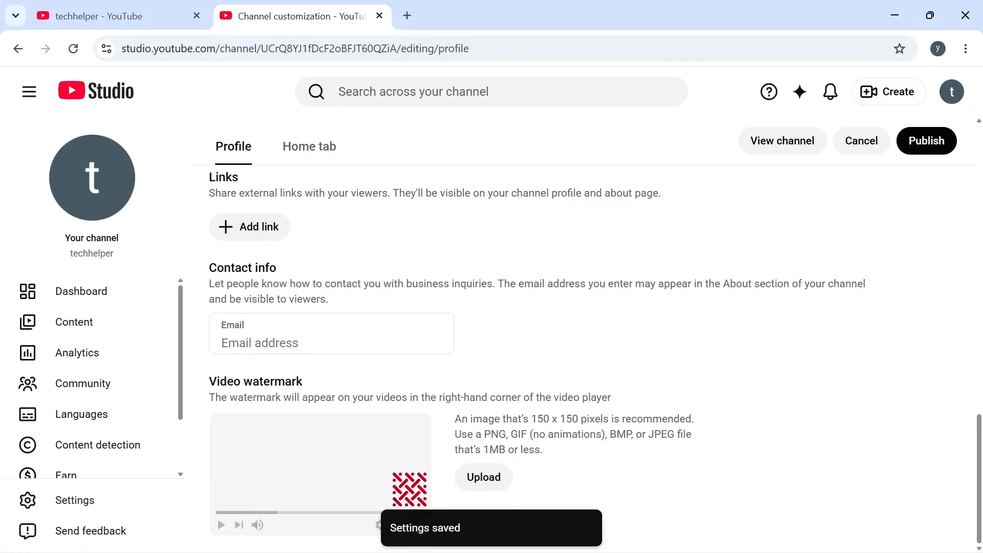
Publish the channel customization changes and view the techhelper channel page.
scroll(594, 338, "up", 15)
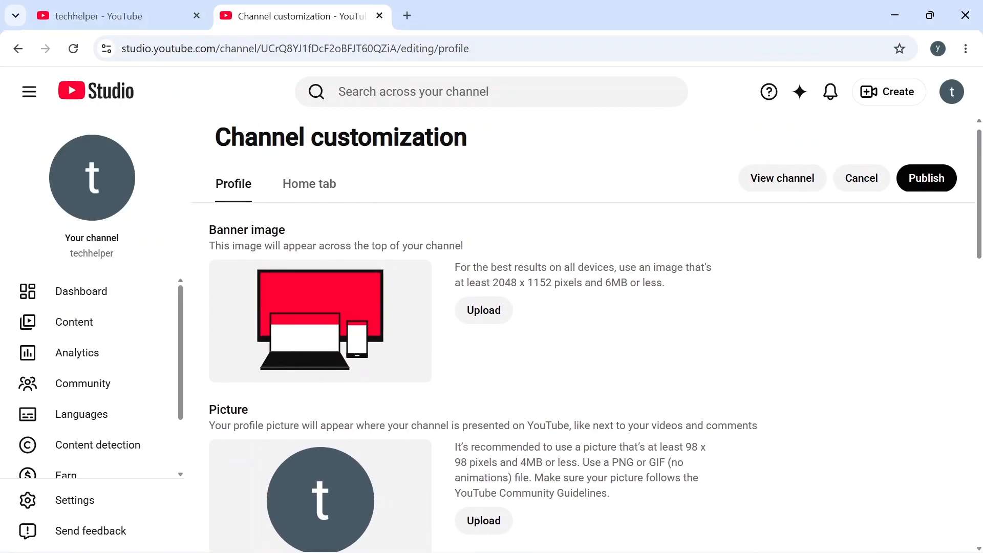
left_click(927, 193)
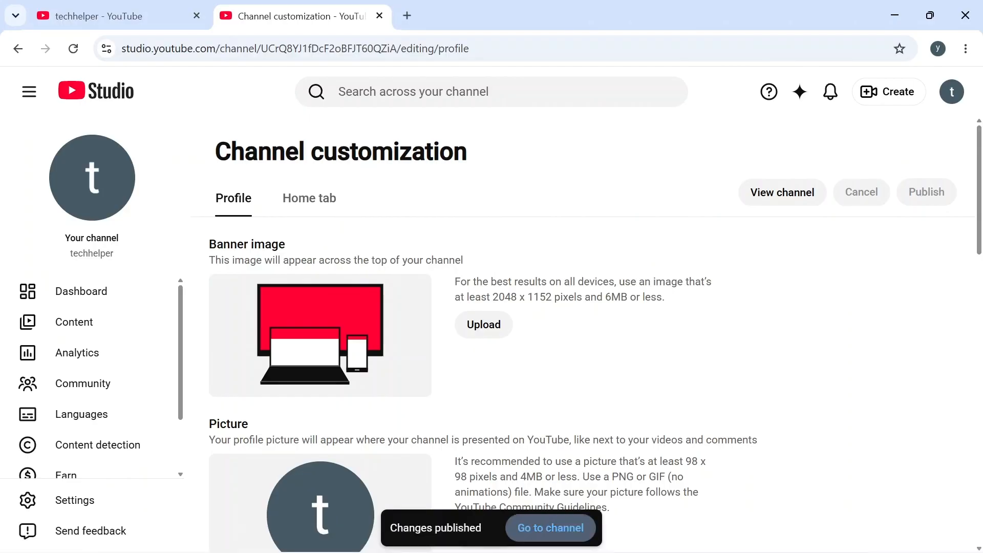
left_click(551, 528)
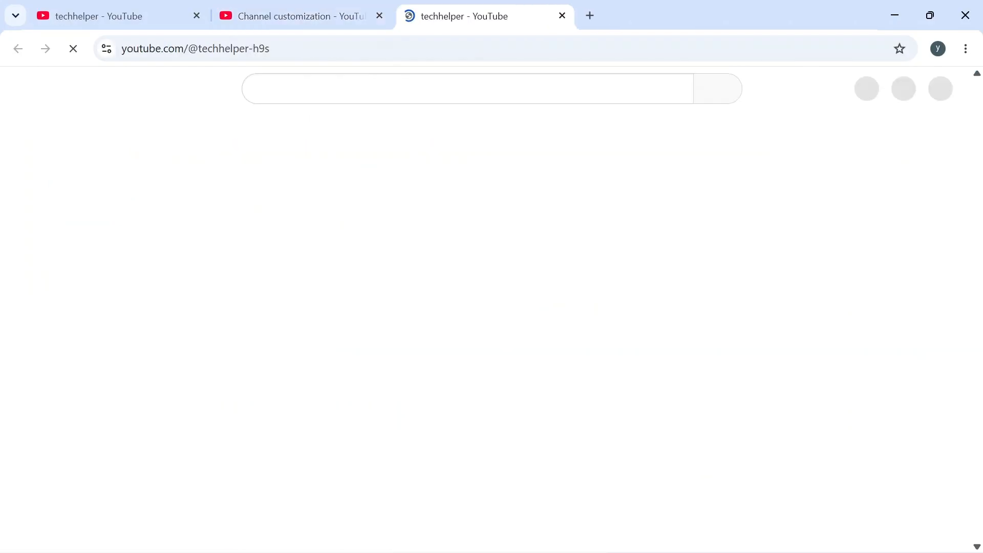
scroll(492, 308, "down", 2)
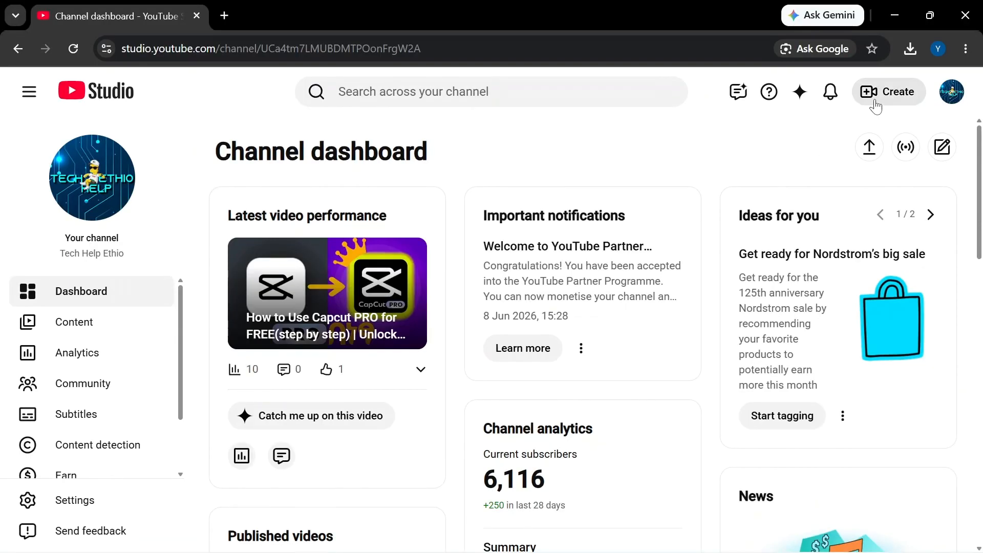
Start a video upload from the Tech Help Ethio channel dashboard.
left_click(876, 105)
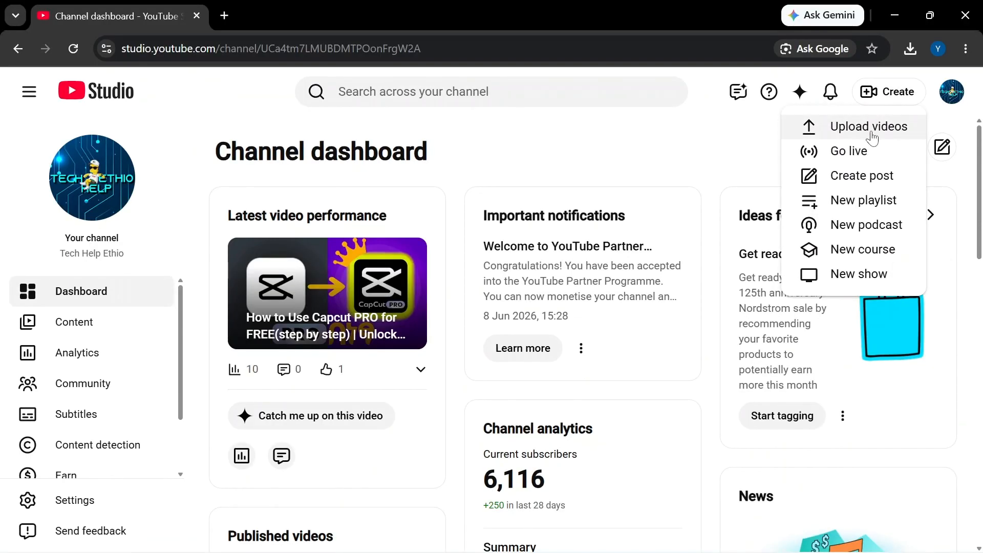
left_click(873, 134)
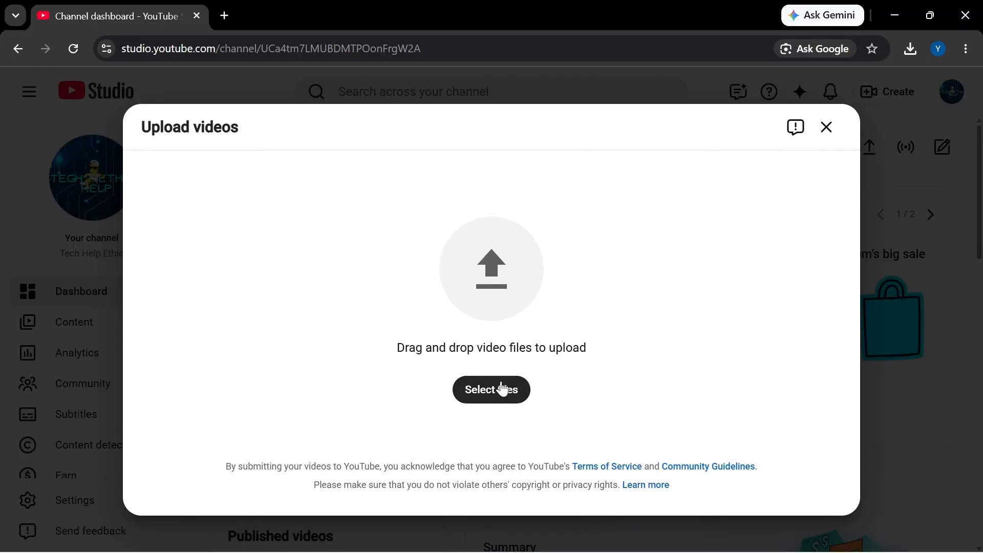